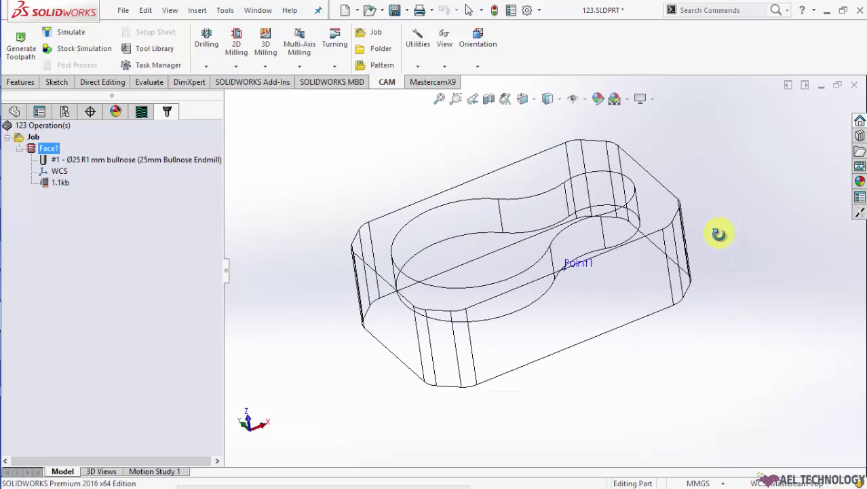
# - Browse the CAM tab's 2D Milling operations list
pyautogui.click(237, 67)
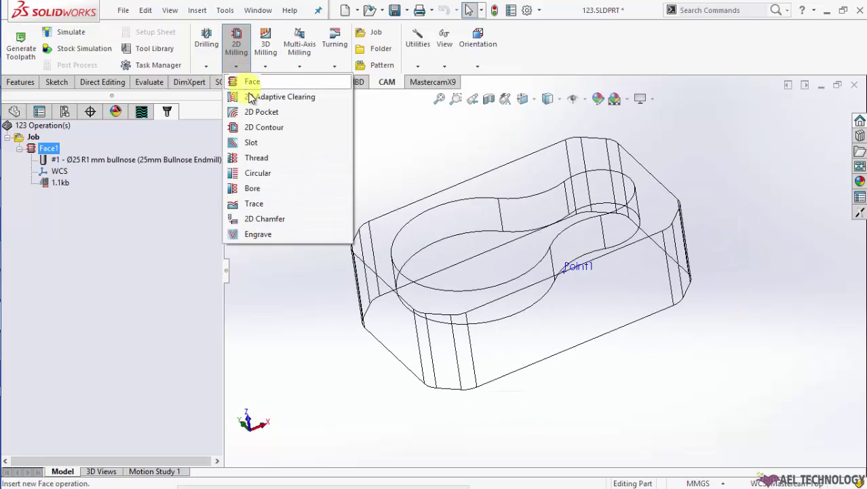
pyautogui.click(448, 169)
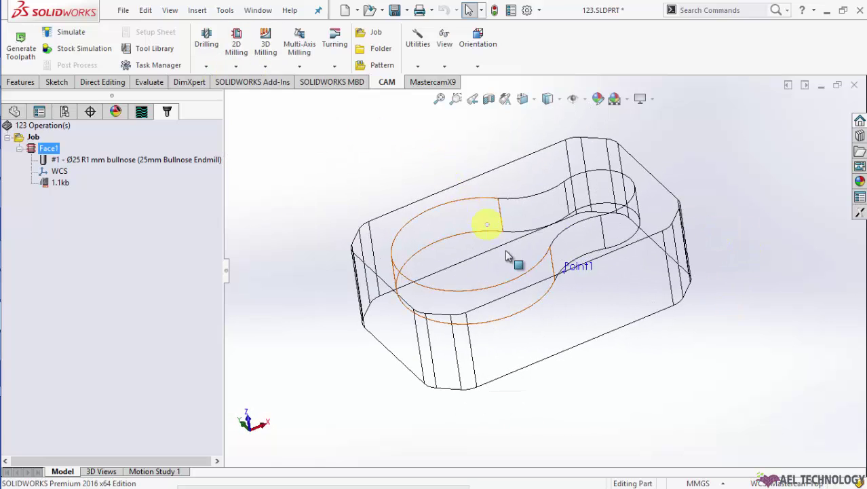
pyautogui.scroll(3, 515, 251)
pyautogui.scroll(-4, 536, 265)
pyautogui.scroll(-2, 536, 265)
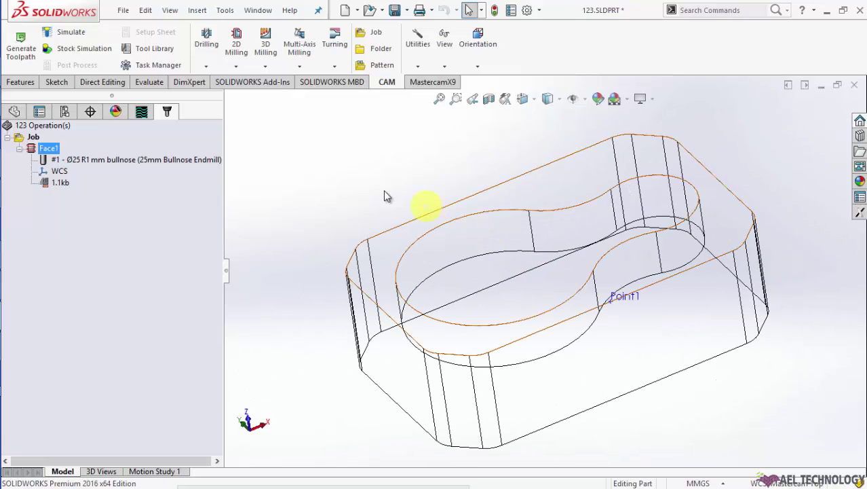
pyautogui.click(236, 66)
pyautogui.click(414, 128)
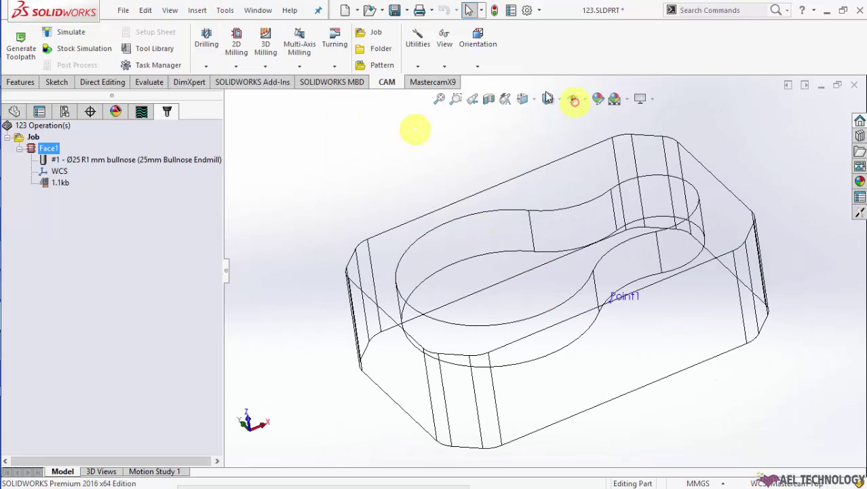
# - Show the part Shaded With Edges and start a new 2D Adaptive Clearing operation
pyautogui.click(551, 99)
pyautogui.click(549, 117)
pyautogui.click(236, 62)
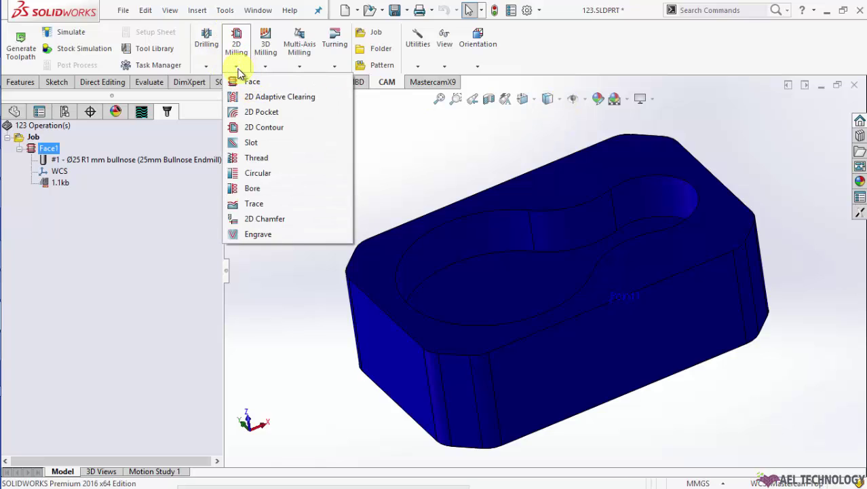
pyautogui.click(264, 97)
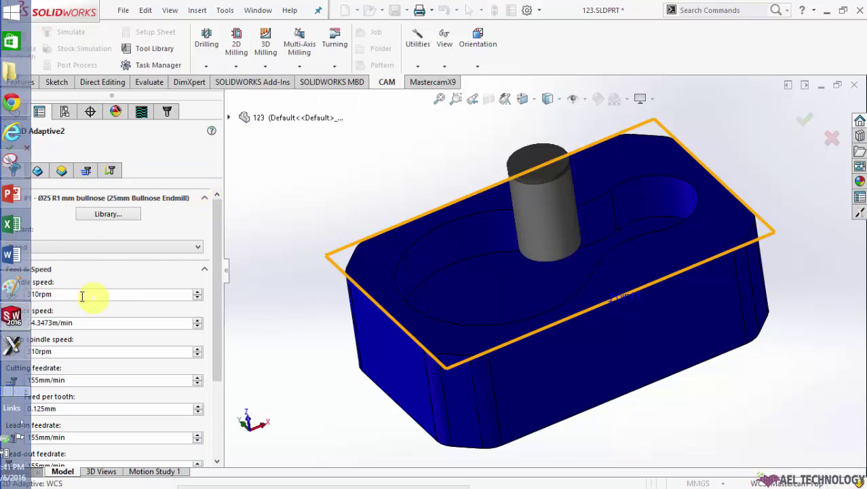
# - Swap in library tool #3, the Ø20 mm flat endmill, at 870 rpm and 348 mm/min
pyautogui.moveTo(217, 233); pyautogui.dragTo(224, 207)
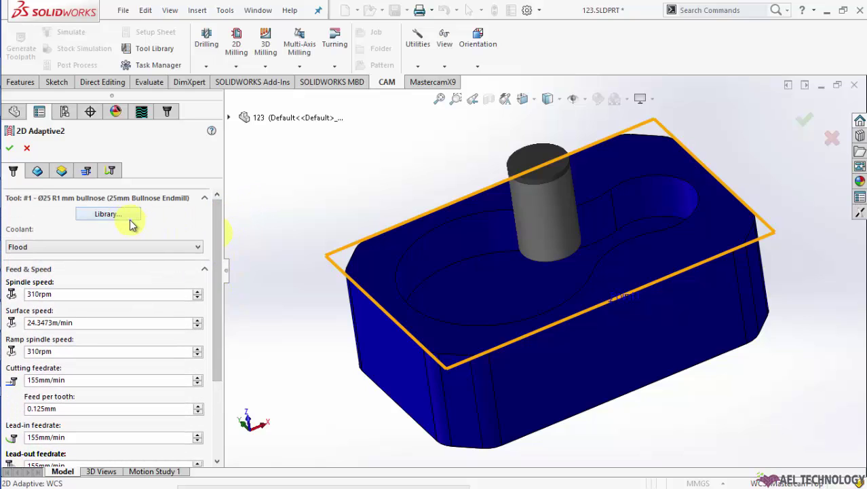
pyautogui.click(108, 213)
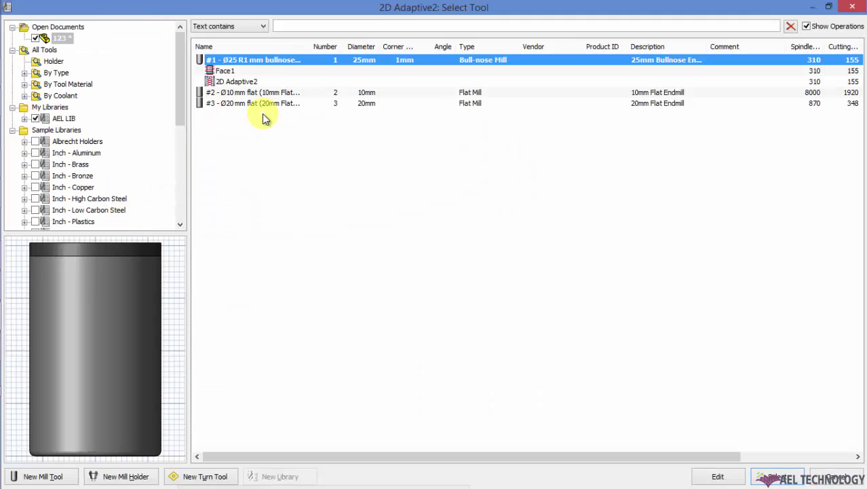
pyautogui.click(249, 105)
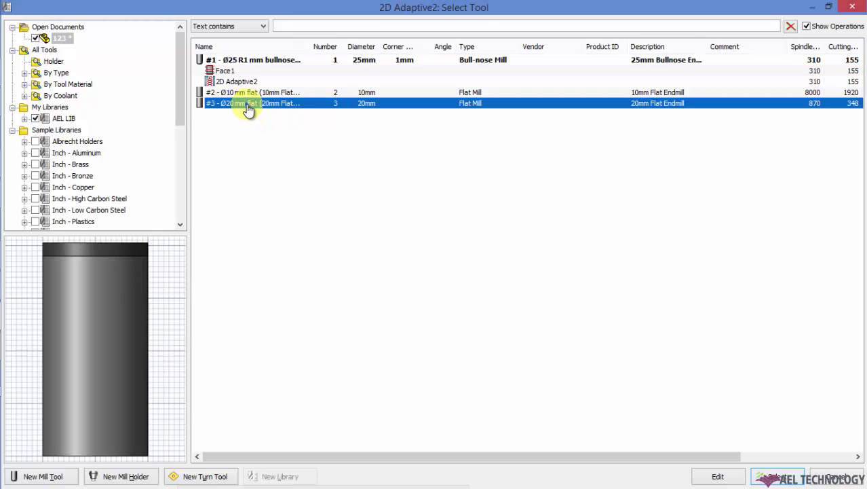
pyautogui.click(781, 476)
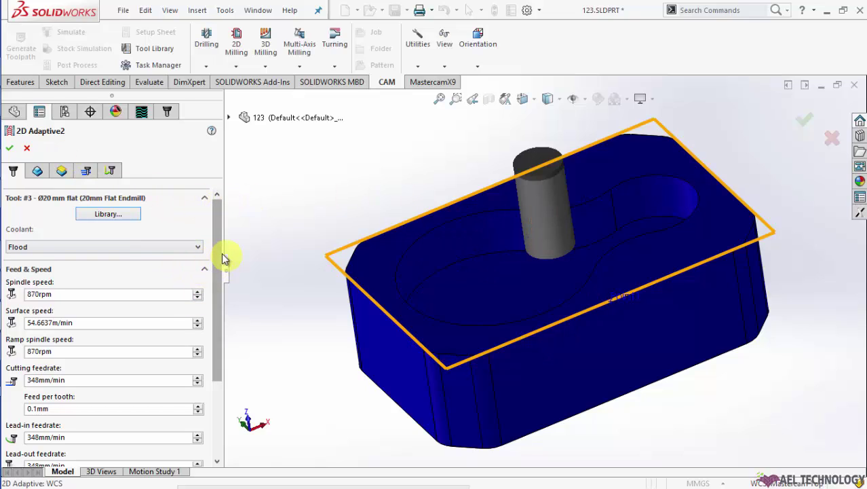
pyautogui.moveTo(216, 252); pyautogui.dragTo(217, 228)
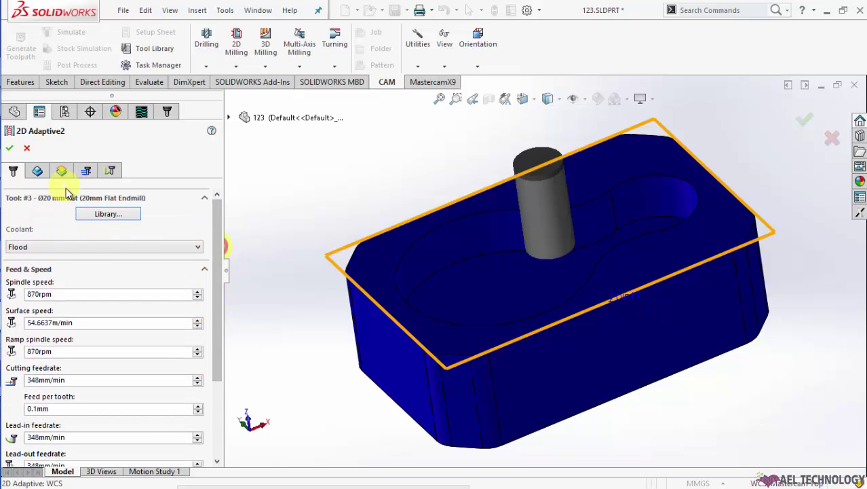
# - Pick the pocket's top edge as the machining contour
pyautogui.click(38, 171)
pyautogui.click(85, 230)
pyautogui.click(418, 240)
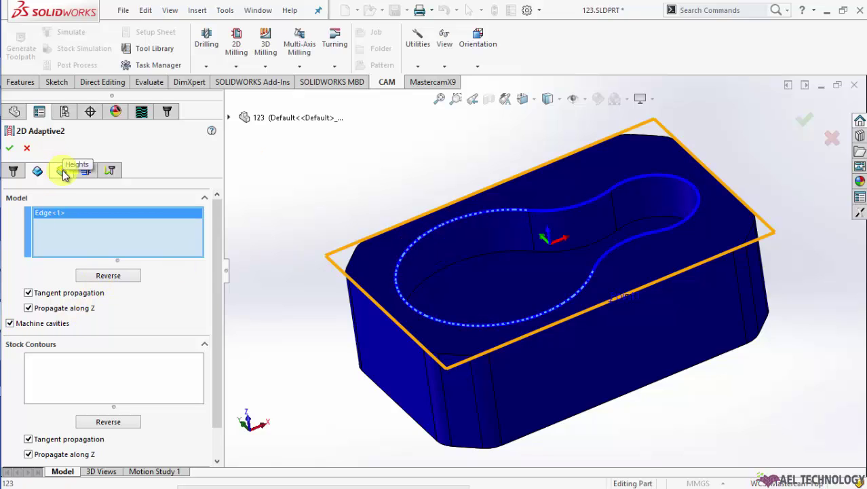
# - Set the bottom height offset to -20 mm
pyautogui.click(62, 171)
pyautogui.doubleClick(59, 403)
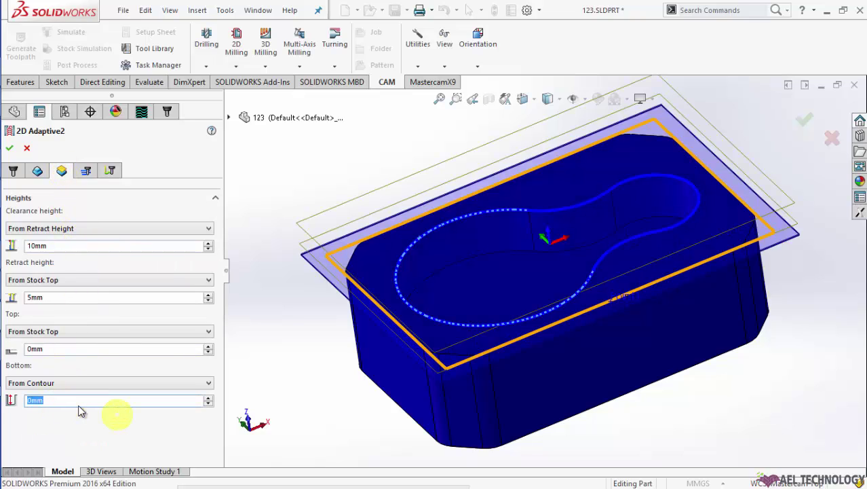
pyautogui.write('-')
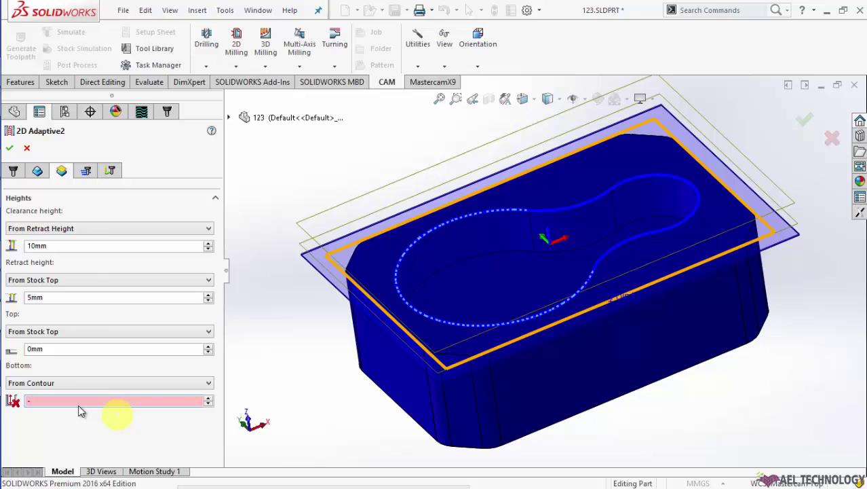
pyautogui.write('2')
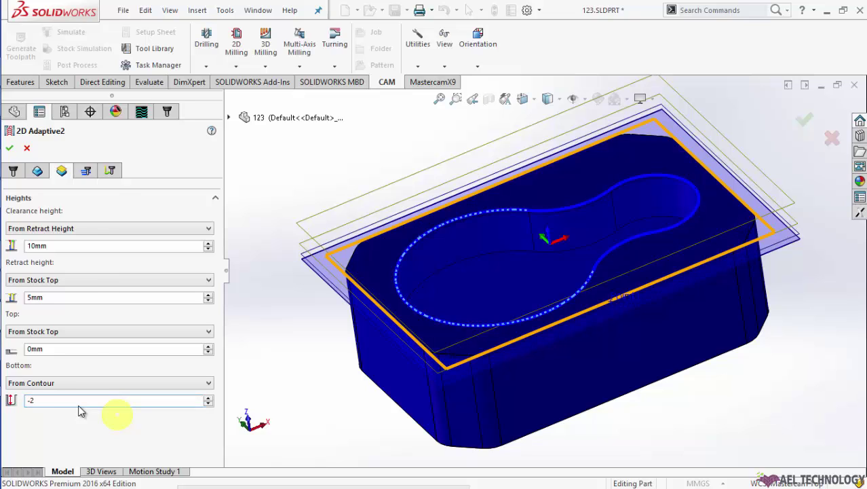
pyautogui.press('BackSpace')
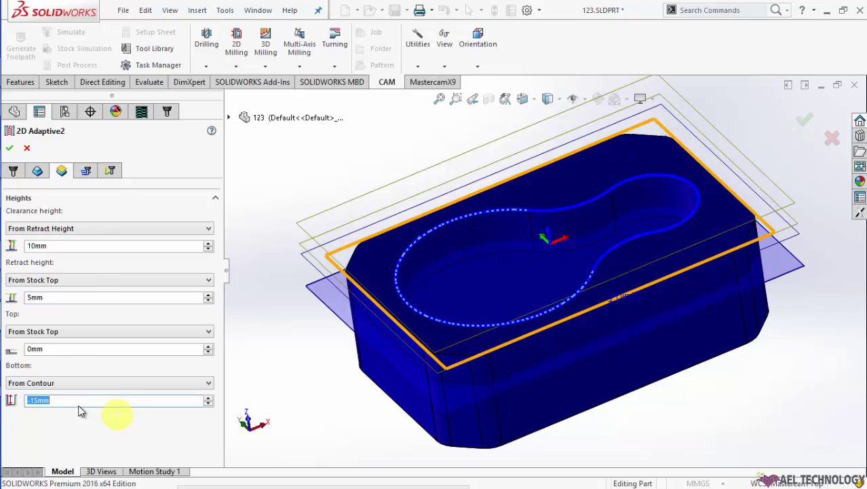
pyautogui.moveTo(314, 232); pyautogui.dragTo(320, 208, button='middle')
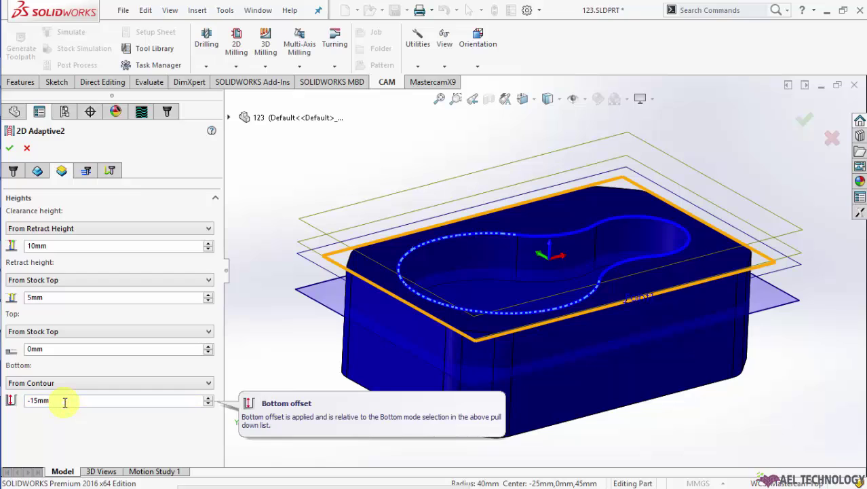
pyautogui.click(64, 401)
pyautogui.press('BackSpace')
pyautogui.press('BackSpace')
pyautogui.write('20')
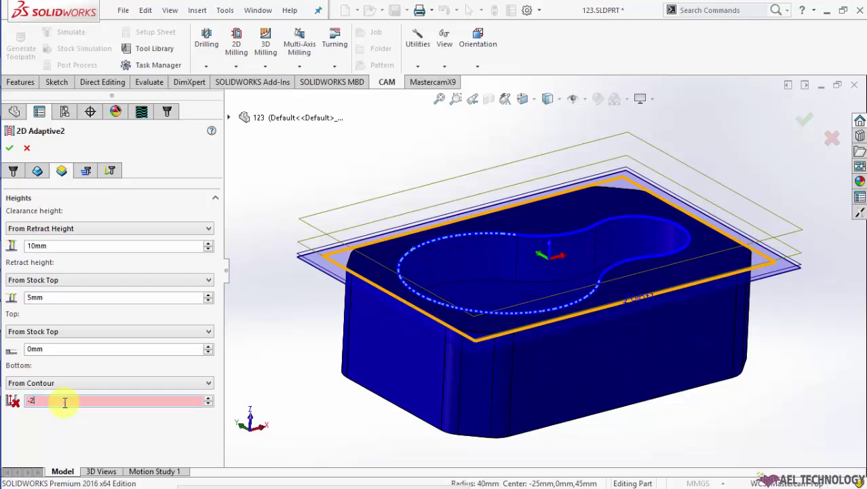
pyautogui.press('Return')
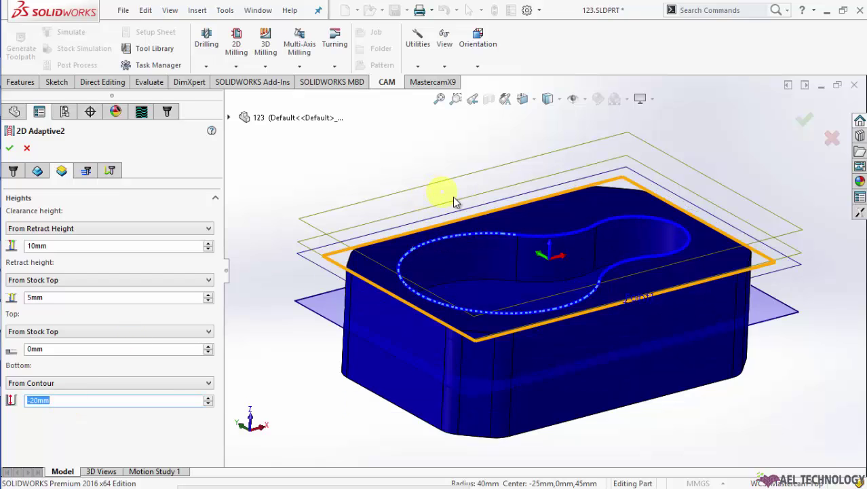
pyautogui.moveTo(457, 194); pyautogui.dragTo(458, 217, button='middle')
# - Keep 0.5 mm radial stock to leave and set axial stock to 0 mm
pyautogui.click(86, 170)
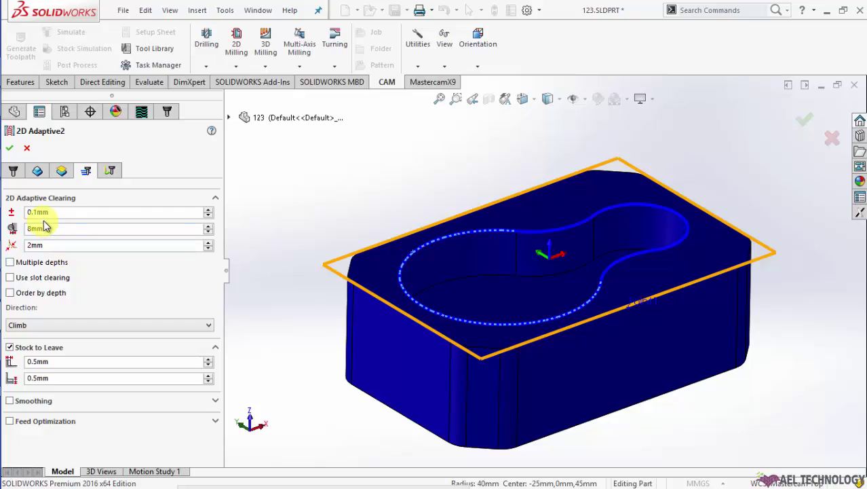
pyautogui.click(54, 212)
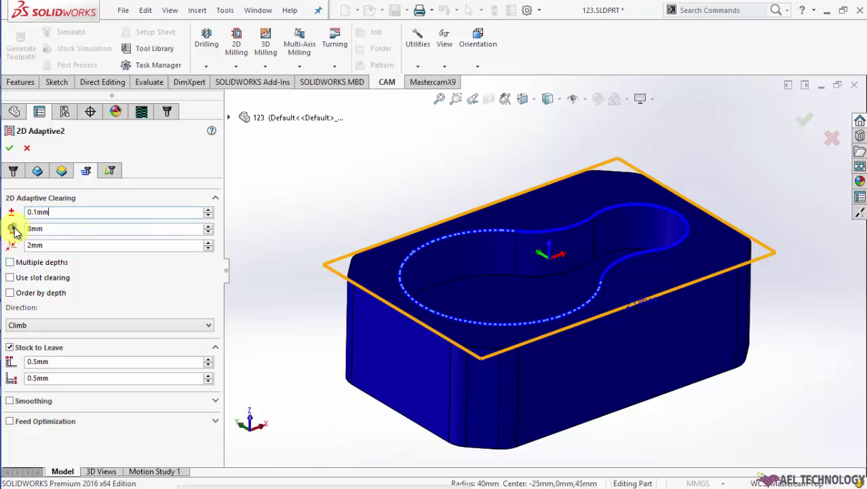
pyautogui.doubleClick(53, 232)
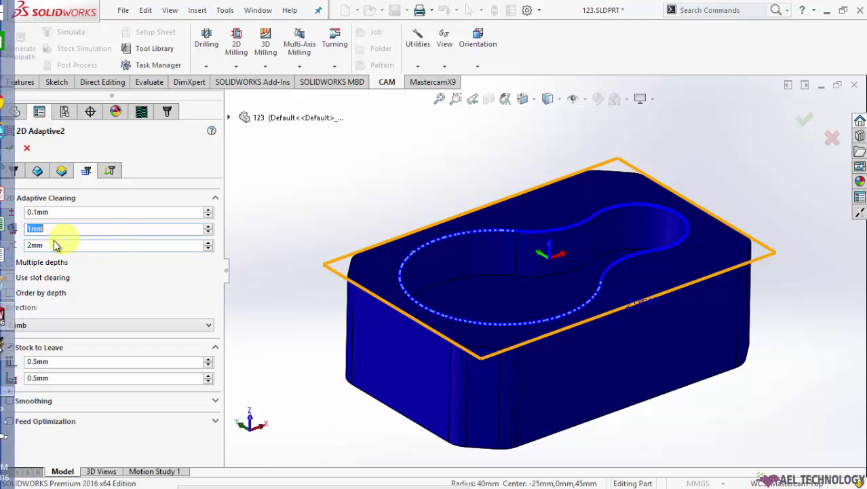
pyautogui.moveTo(16, 249)
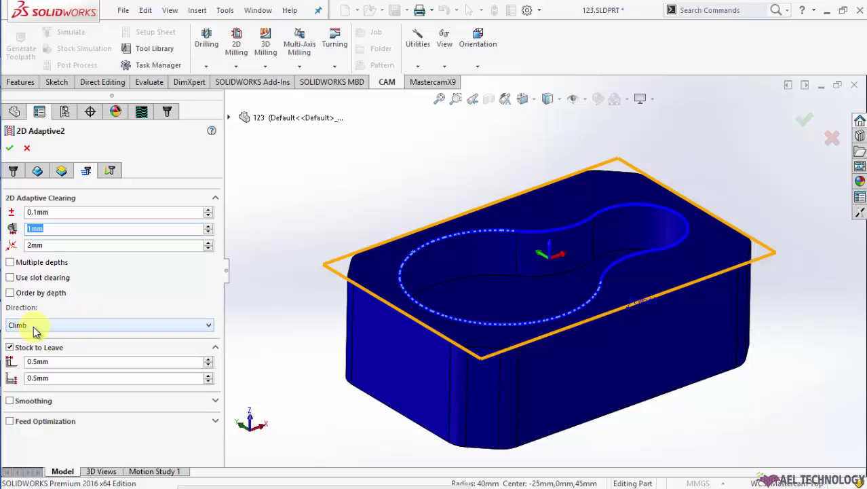
pyautogui.click(55, 362)
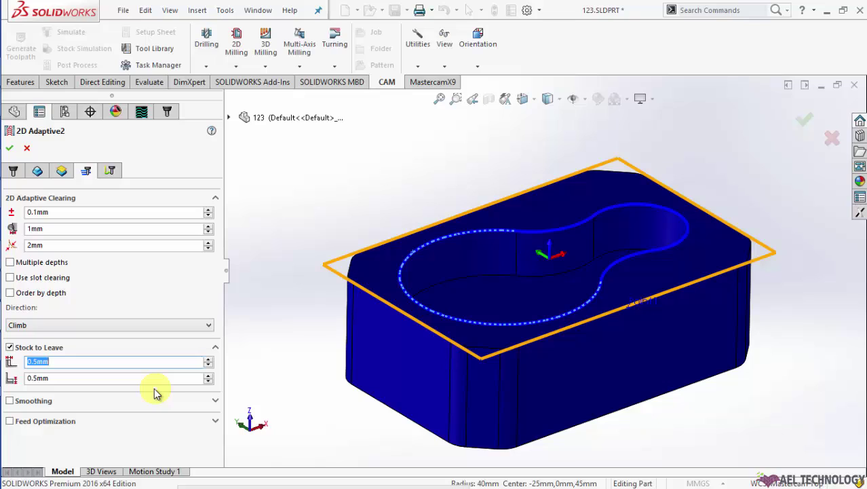
pyautogui.click(83, 380)
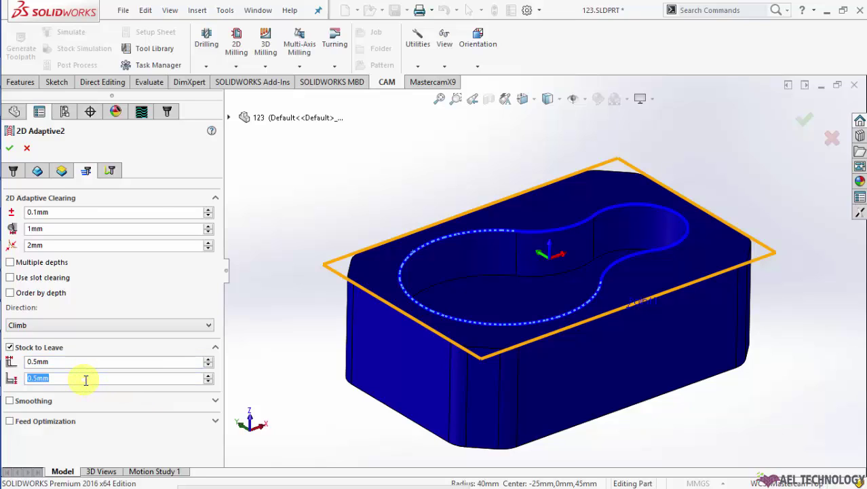
pyautogui.press('Return')
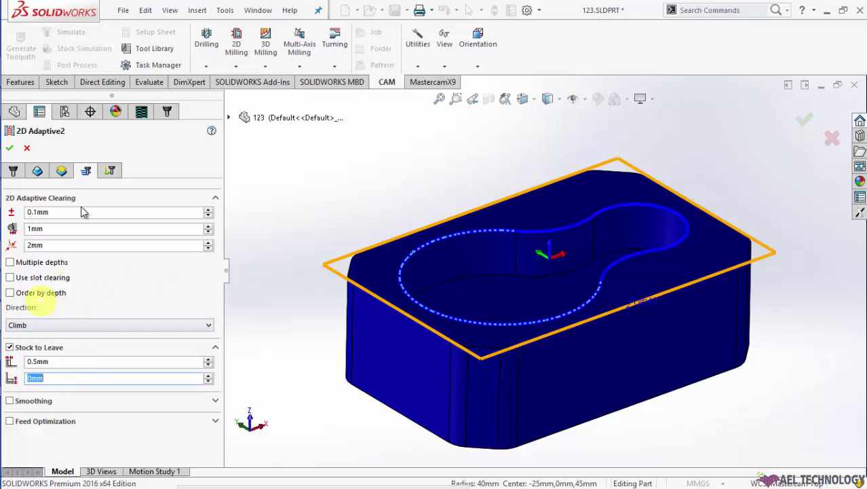
pyautogui.click(112, 171)
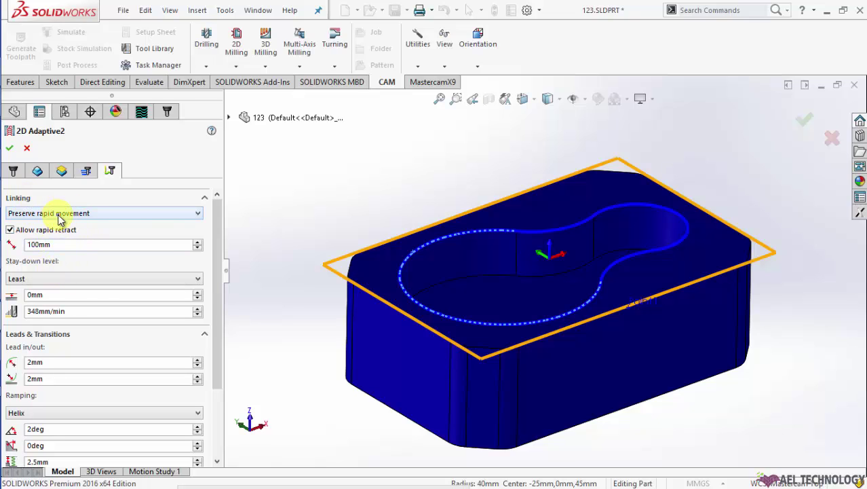
# - Keep stay-down level at Least, with 5 mm lead in/out and a 5° helix ramp angle
pyautogui.moveTo(97, 220)
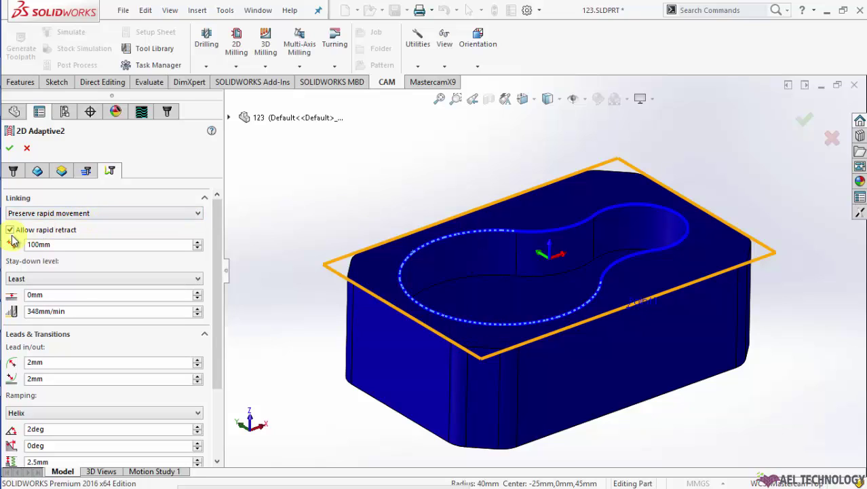
pyautogui.moveTo(12, 233)
pyautogui.click(85, 279)
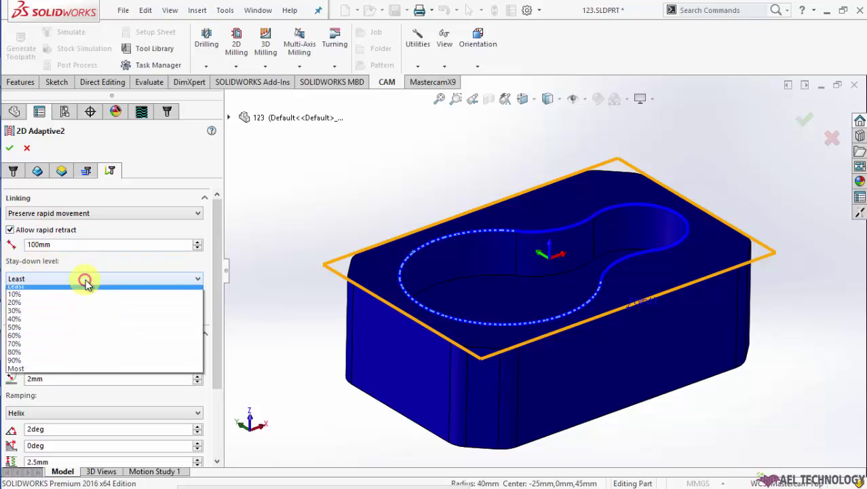
pyautogui.click(85, 279)
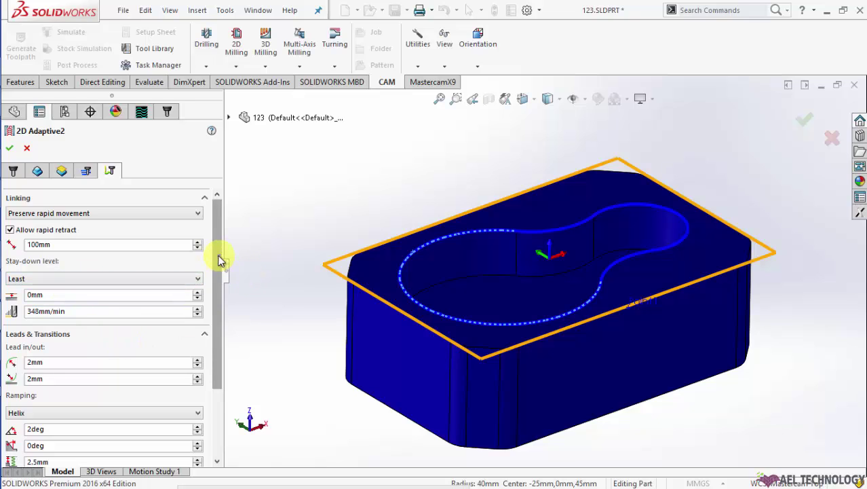
pyautogui.moveTo(220, 260); pyautogui.dragTo(222, 335)
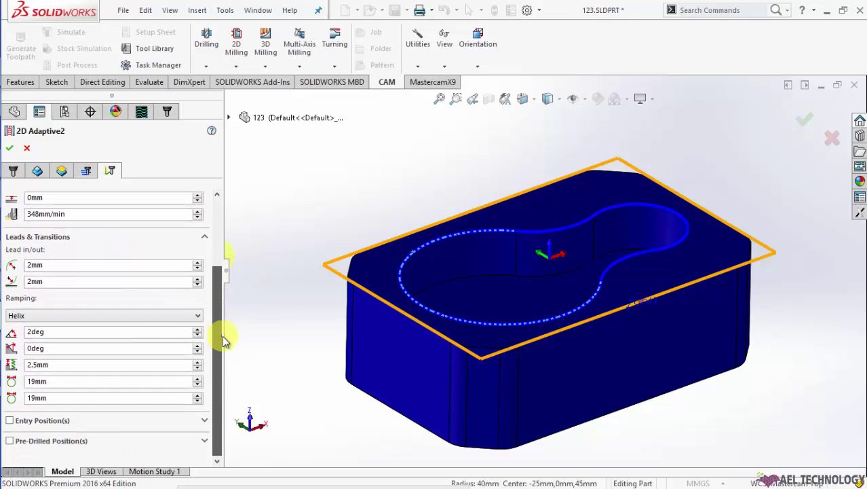
pyautogui.doubleClick(54, 269)
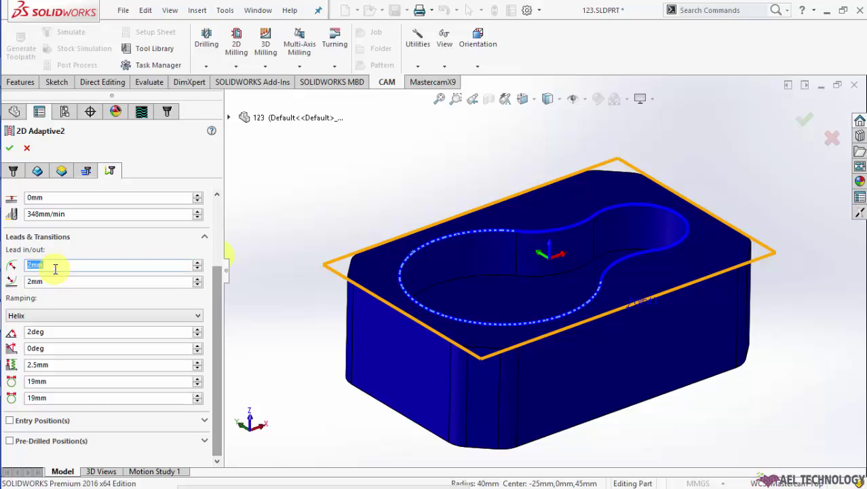
pyautogui.scroll(2, 49, 267)
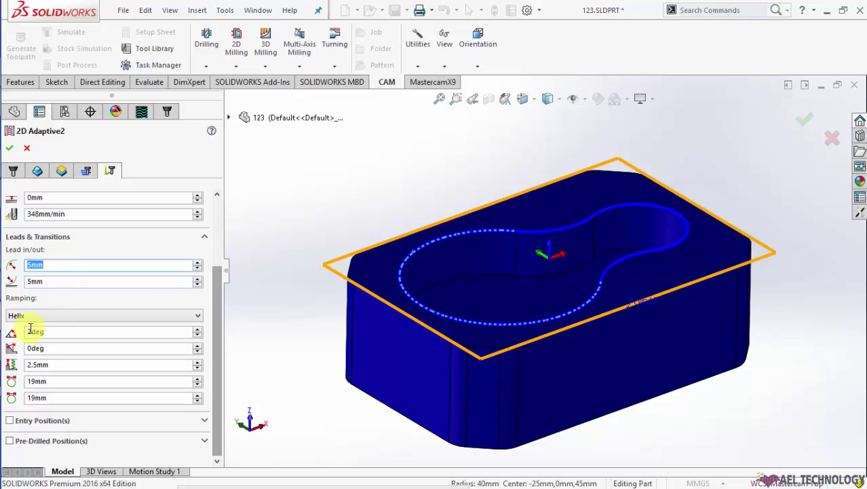
pyautogui.doubleClick(65, 333)
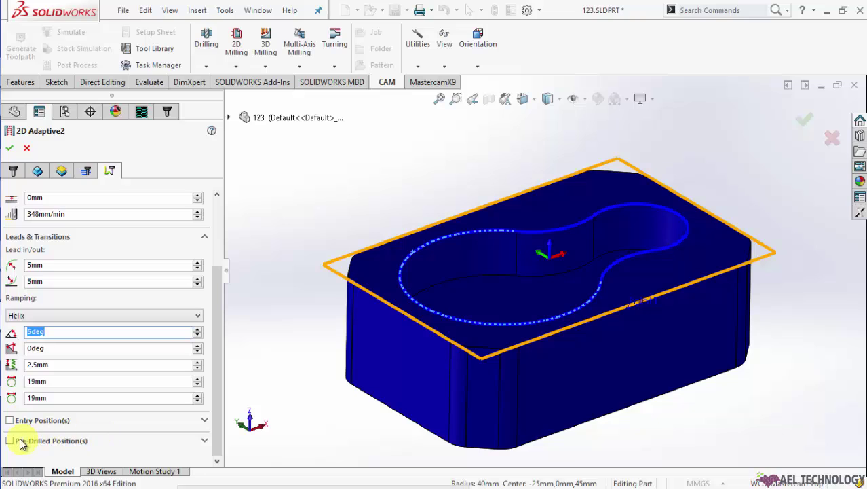
pyautogui.moveTo(218, 283); pyautogui.dragTo(227, 200)
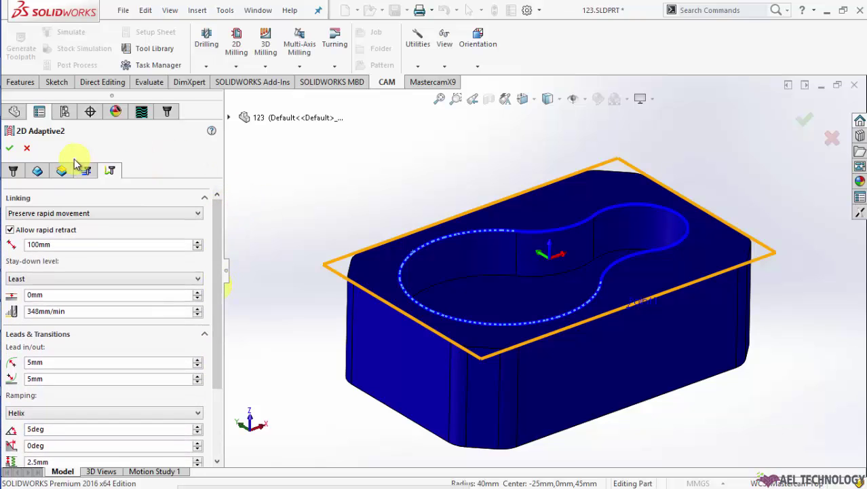
# - Generate the 2D Adaptive2 toolpath, inspect it, then deselect it to hide the preview
pyautogui.click(11, 151)
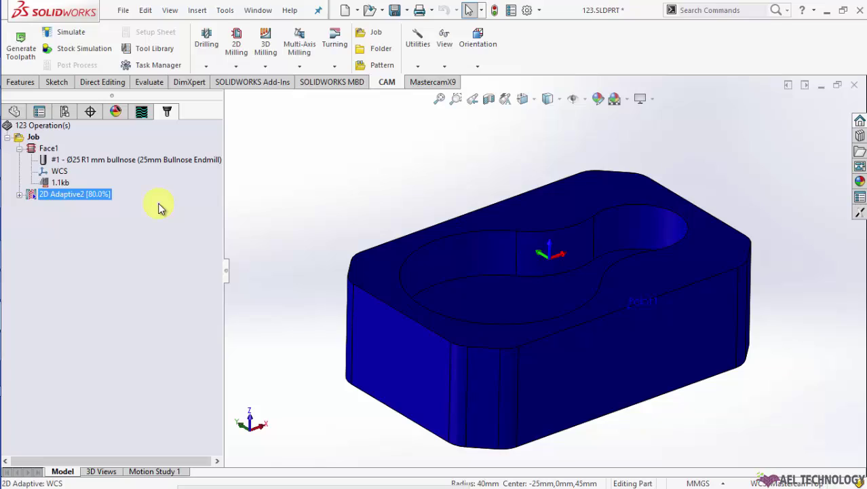
pyautogui.moveTo(703, 168); pyautogui.dragTo(701, 202, button='middle')
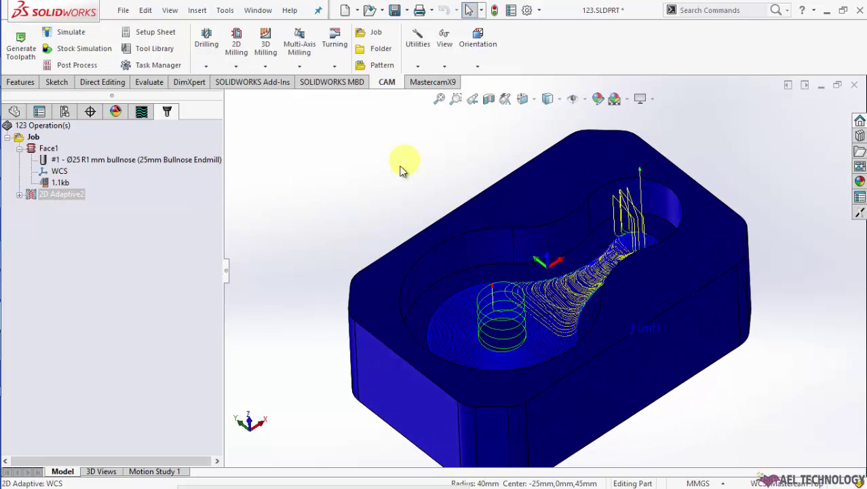
pyautogui.click(20, 195)
pyautogui.click(61, 194)
pyautogui.click(61, 194)
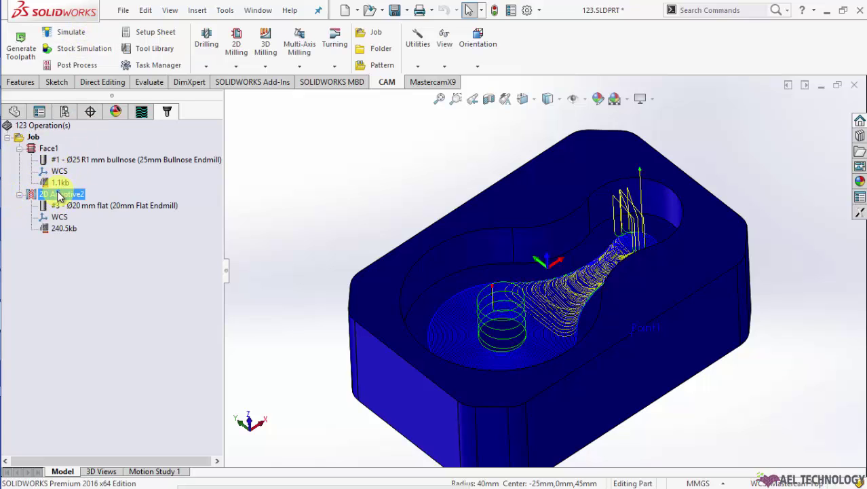
pyautogui.click(126, 299)
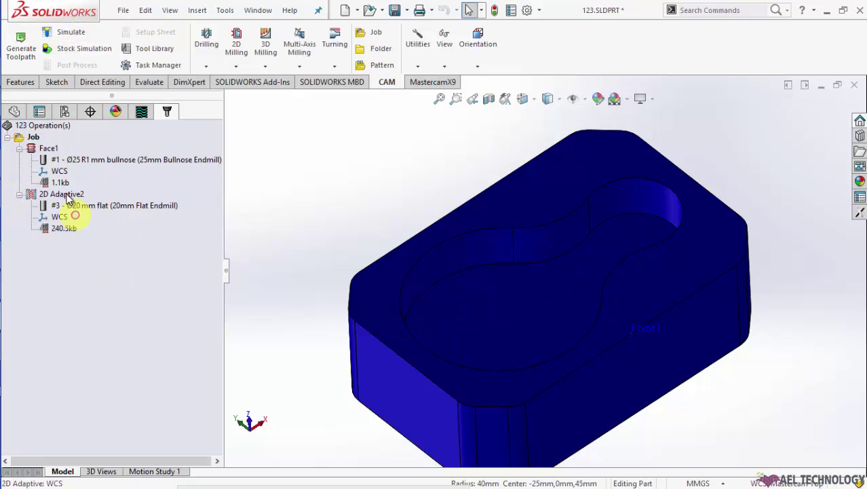
pyautogui.click(32, 138)
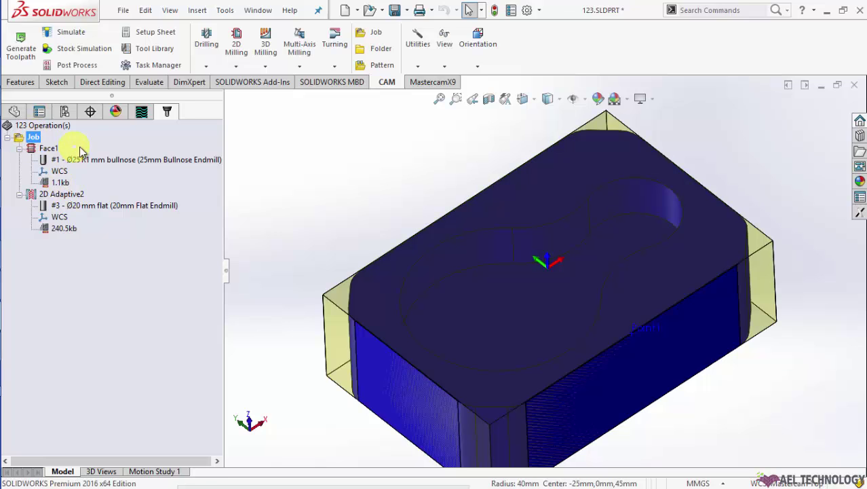
# - Open Stock Simulation for the whole job and play it
pyautogui.click(79, 52)
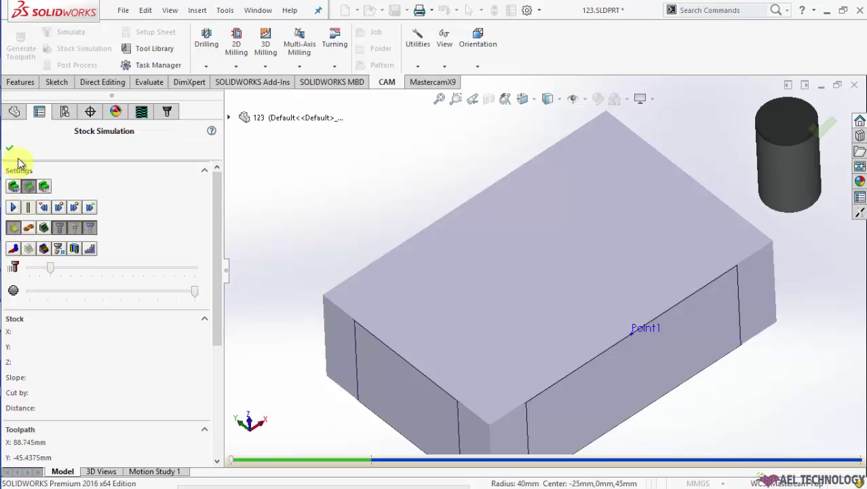
pyautogui.click(13, 208)
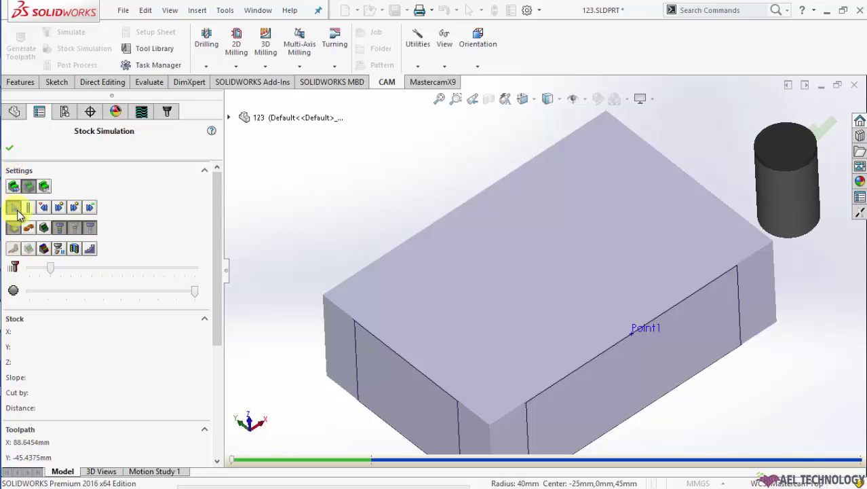